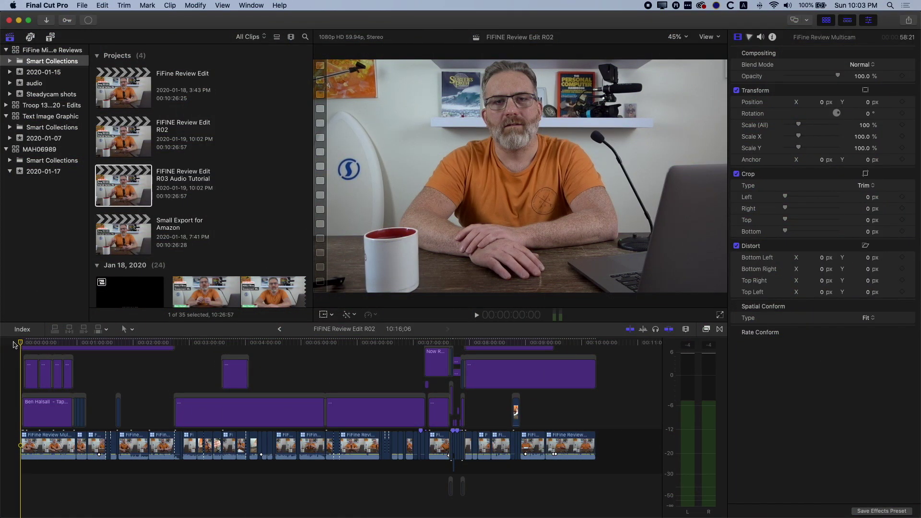
# Add the propelling_z1PnWUrd audio clip from the audio event to the start of the storyline
pyautogui.click(25, 343)
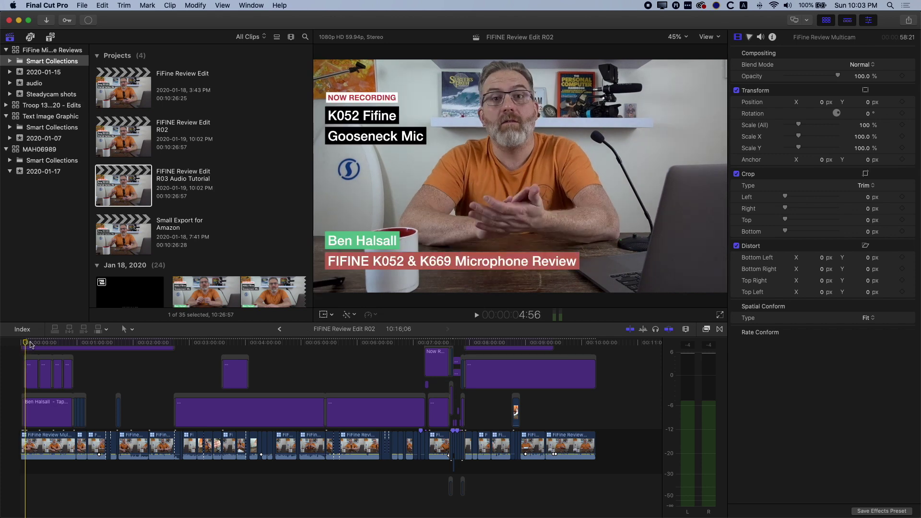
pyautogui.click(19, 343)
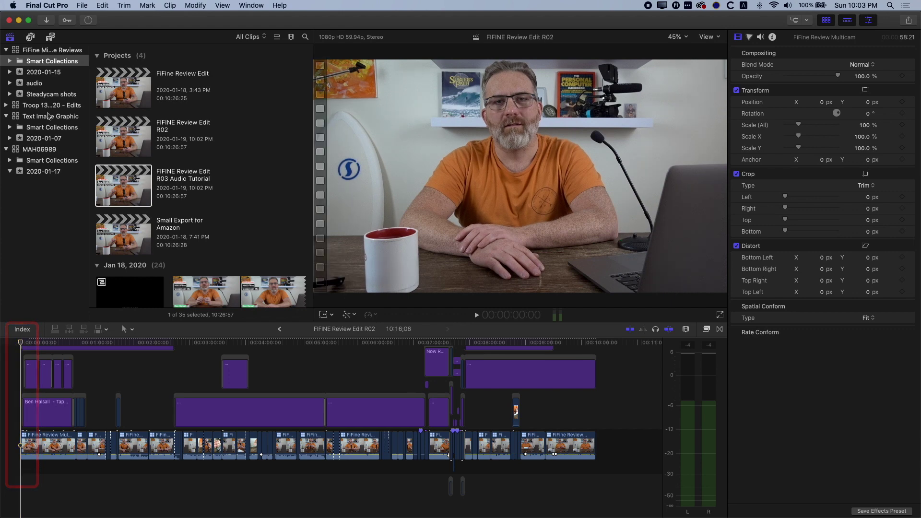
pyautogui.click(40, 84)
pyautogui.click(122, 93)
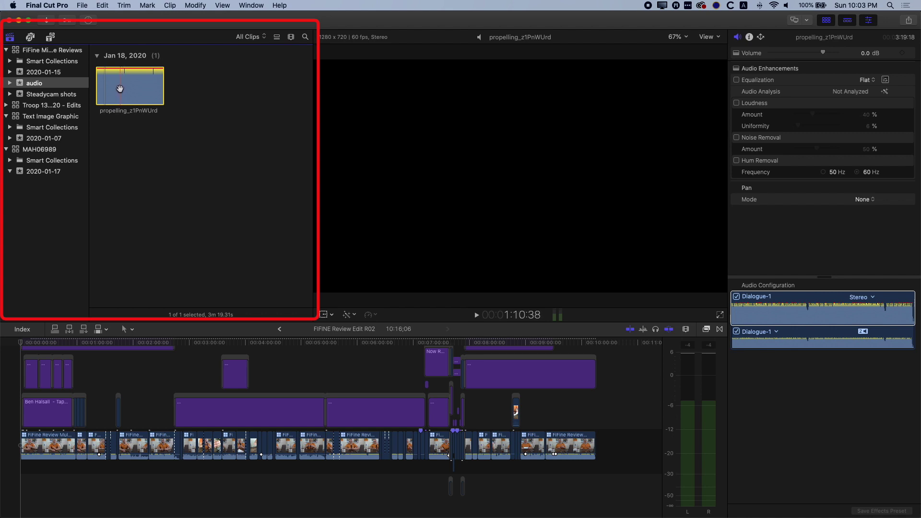
pyautogui.moveTo(120, 89); pyautogui.dragTo(20, 448)
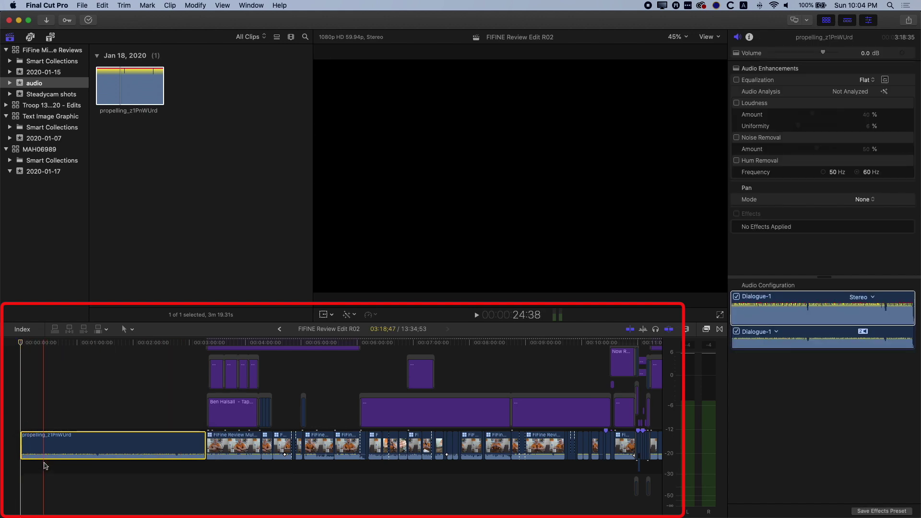
# Pull the propelling clip below as a connected clip, then put it back at the storyline start
pyautogui.moveTo(43, 444); pyautogui.dragTo(41, 484)
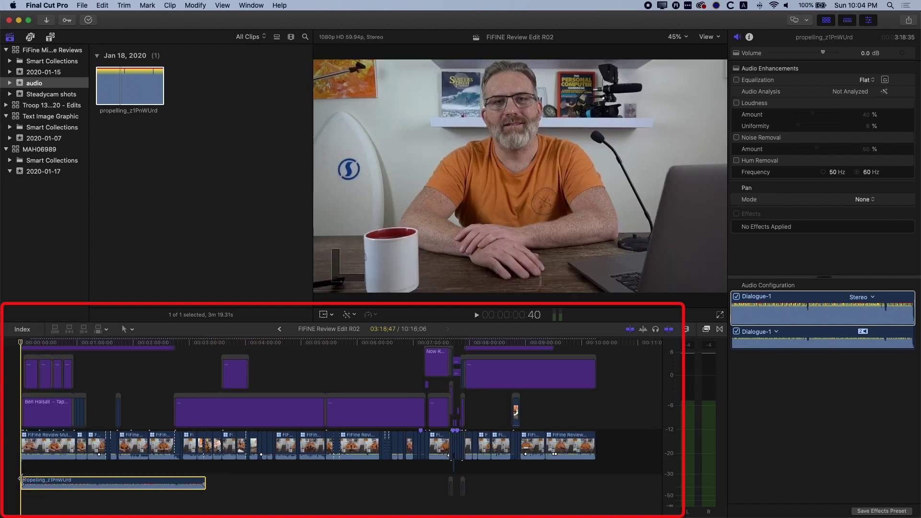
pyautogui.click(62, 484)
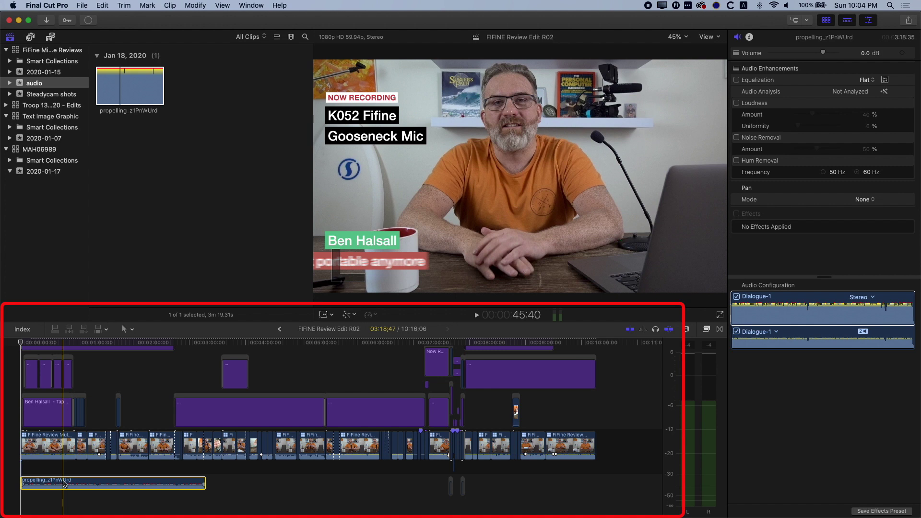
pyautogui.moveTo(65, 484); pyautogui.dragTo(65, 444)
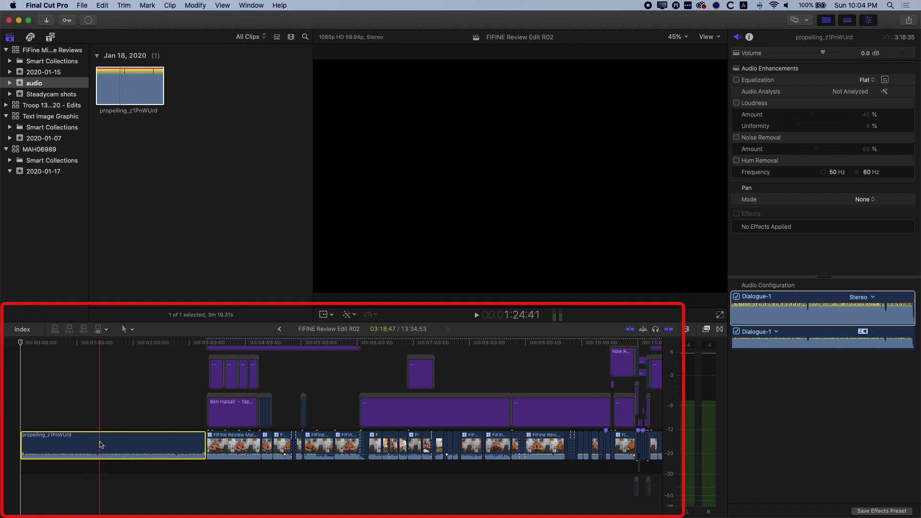
# Delete and re-add the propelling clip, then use Lift from Storyline so a gap holds its place
pyautogui.press('Delete')
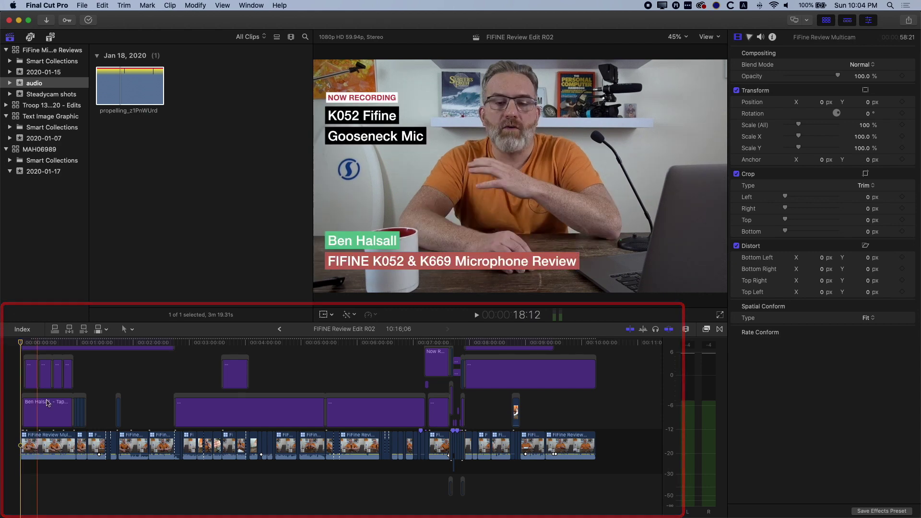
pyautogui.moveTo(123, 94); pyautogui.dragTo(17, 446)
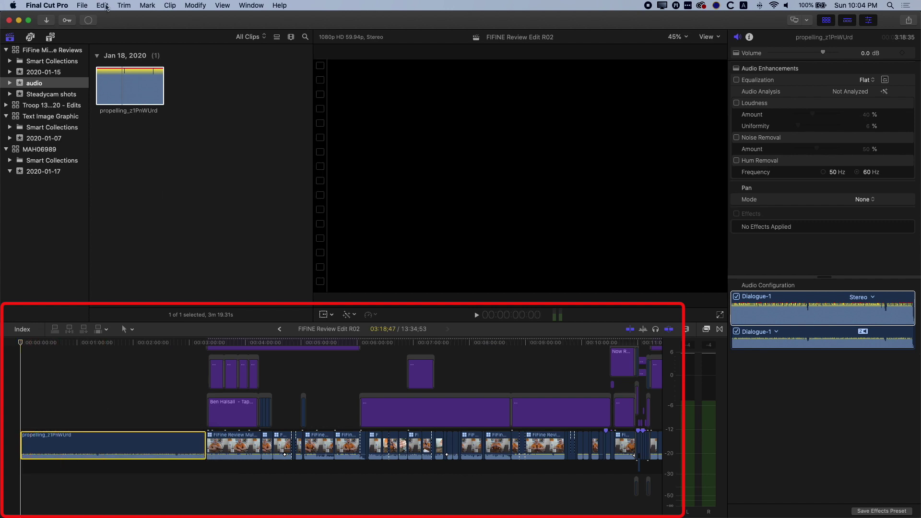
pyautogui.click(103, 6)
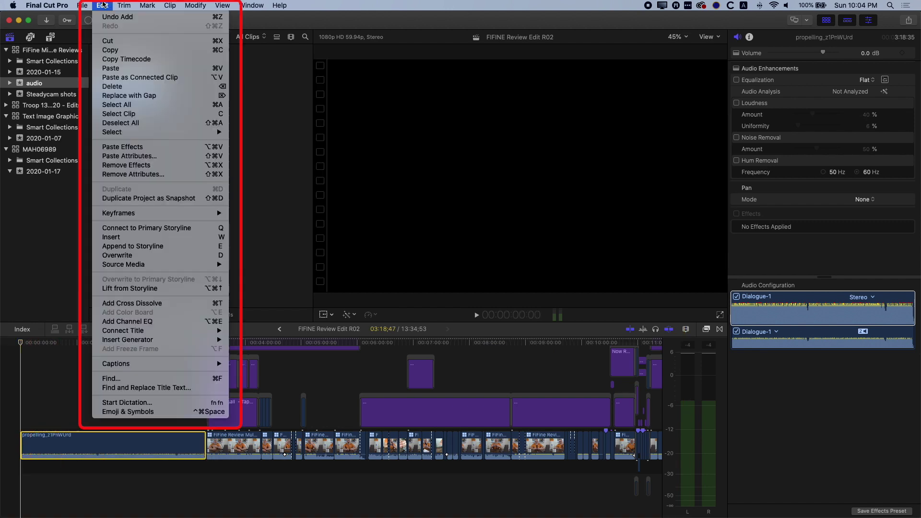
pyautogui.click(139, 290)
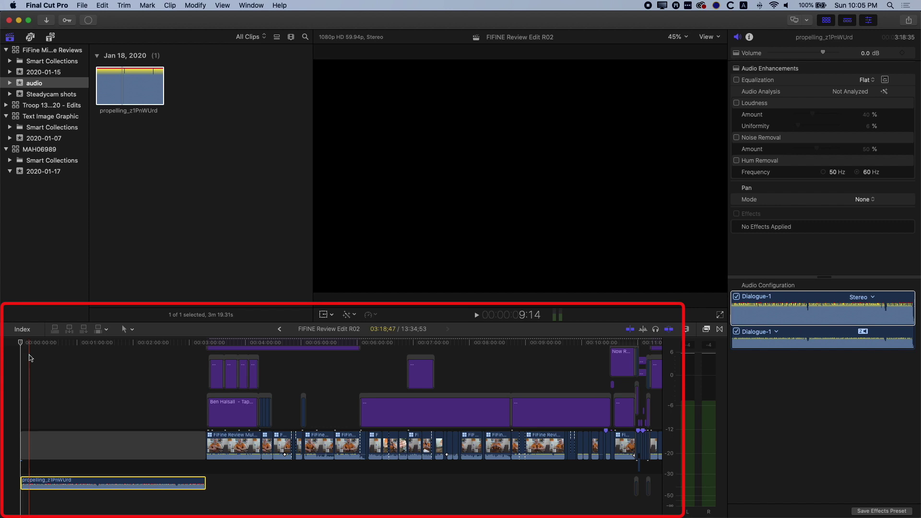
pyautogui.scroll(1, 72, 432)
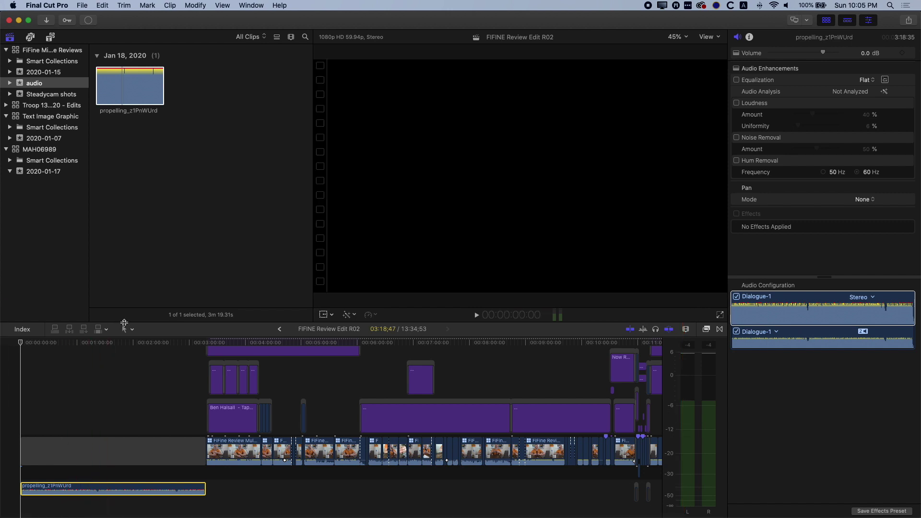
# Switch to the Position tool and drop Steadycam clip MAH06994 into the gap at the timeline start
pyautogui.click(132, 332)
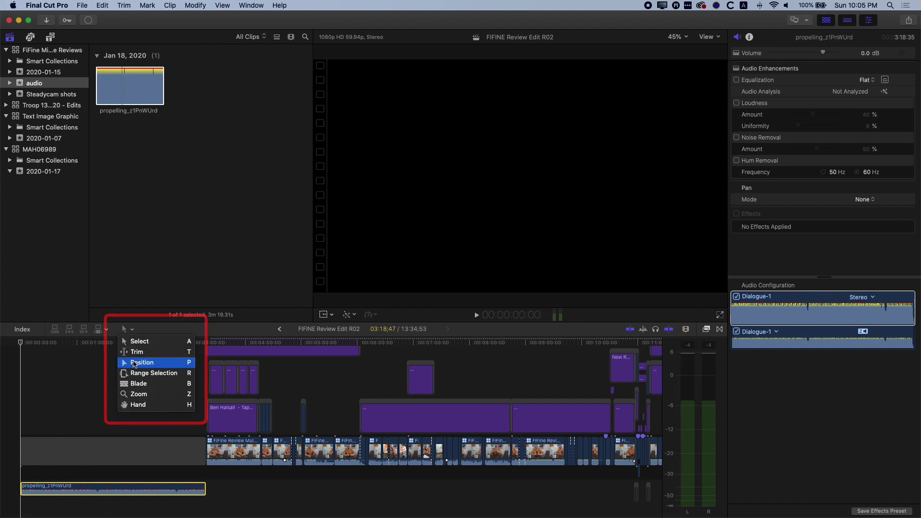
pyautogui.click(136, 363)
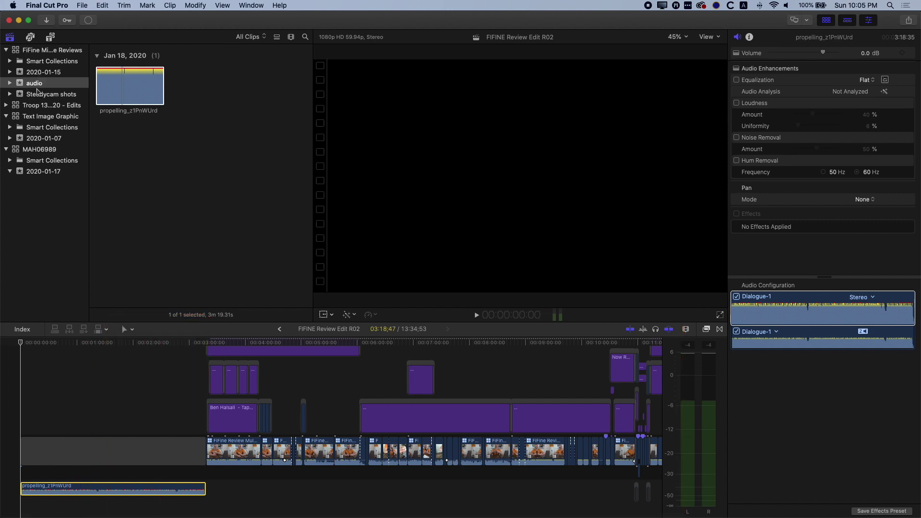
pyautogui.click(41, 95)
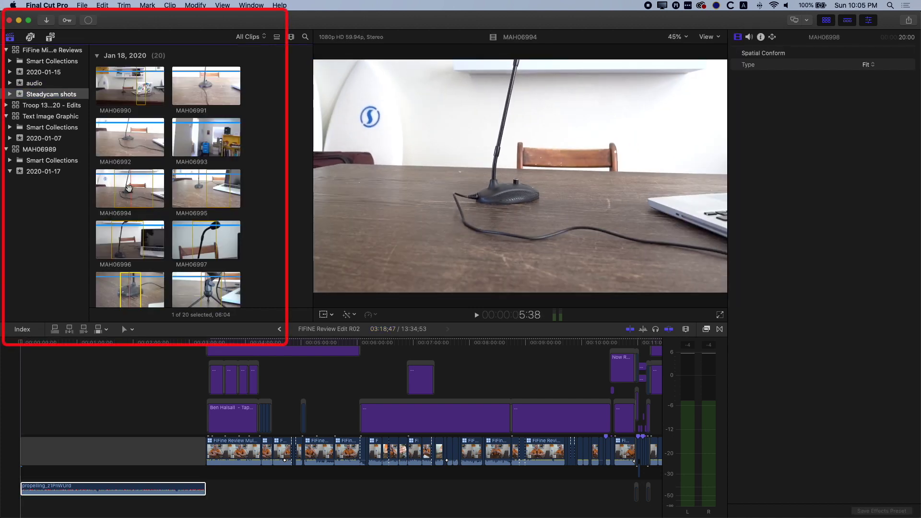
pyautogui.click(130, 186)
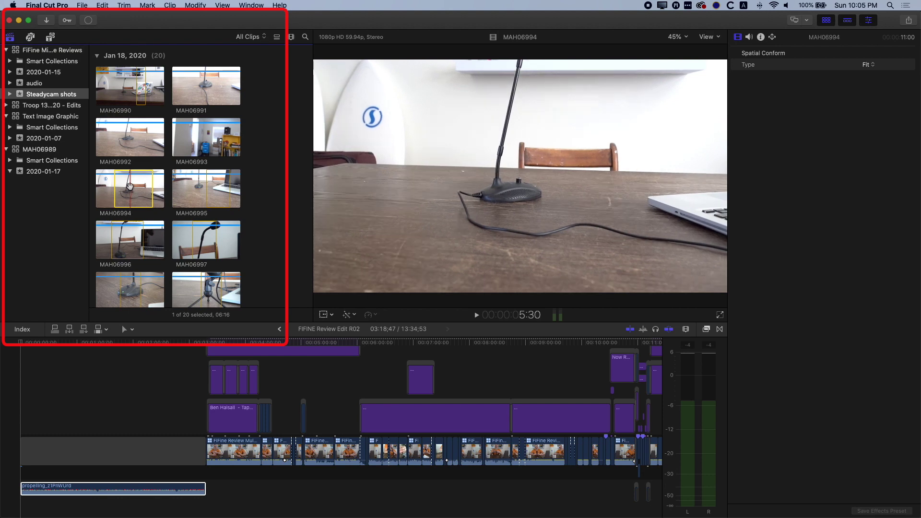
pyautogui.moveTo(129, 186); pyautogui.dragTo(24, 450)
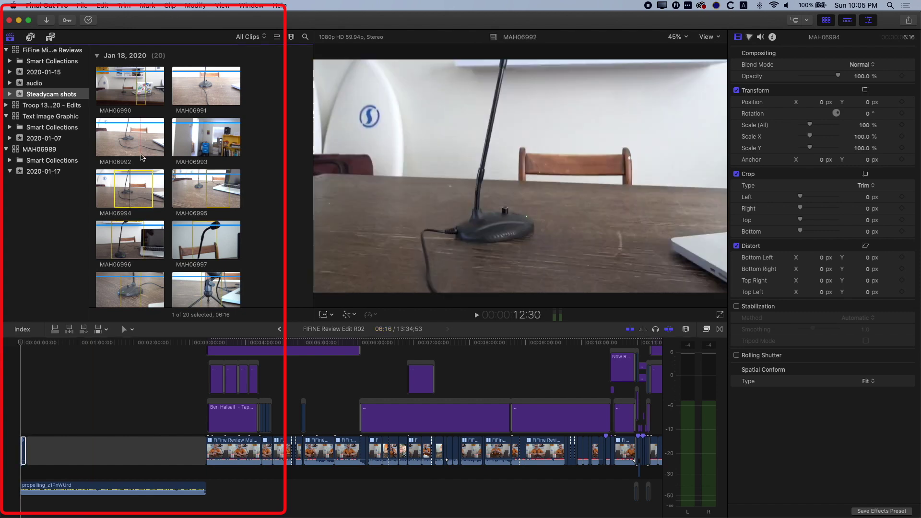
# Drop MAH07006 and MAH07008 onto the timeline start, then select the opening clips
pyautogui.click(25, 454)
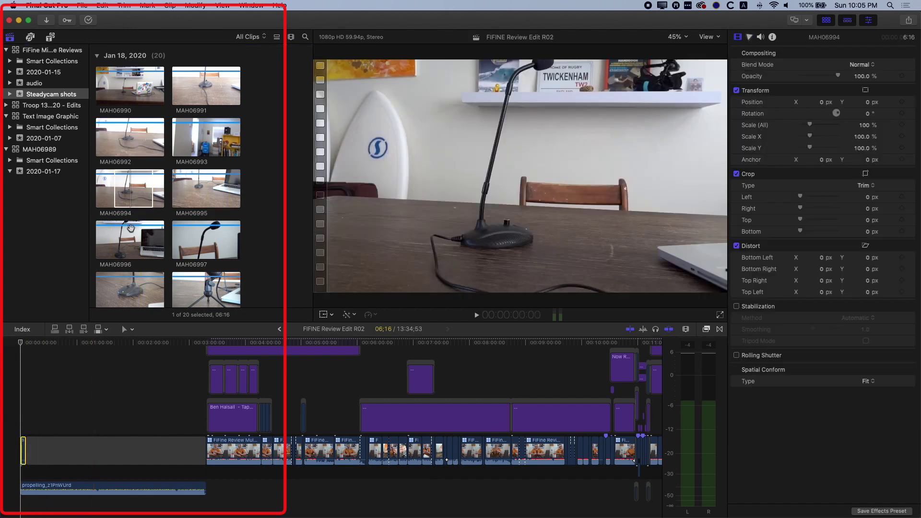
pyautogui.click(143, 242)
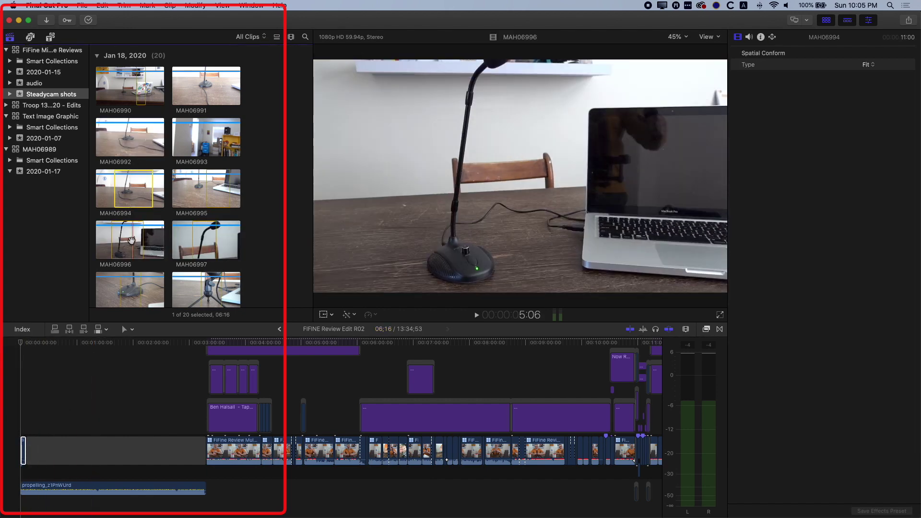
pyautogui.scroll(-2, 137, 248)
pyautogui.scroll(-5, 137, 248)
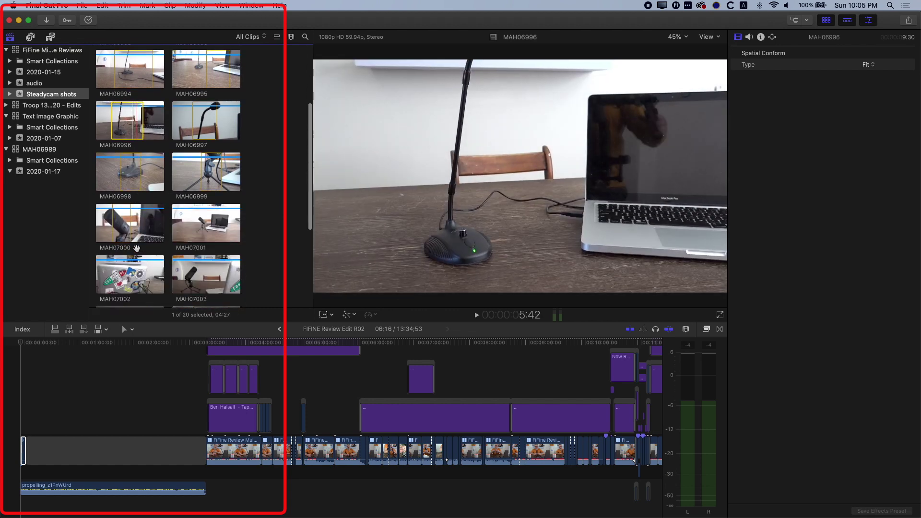
pyautogui.scroll(-3, 137, 248)
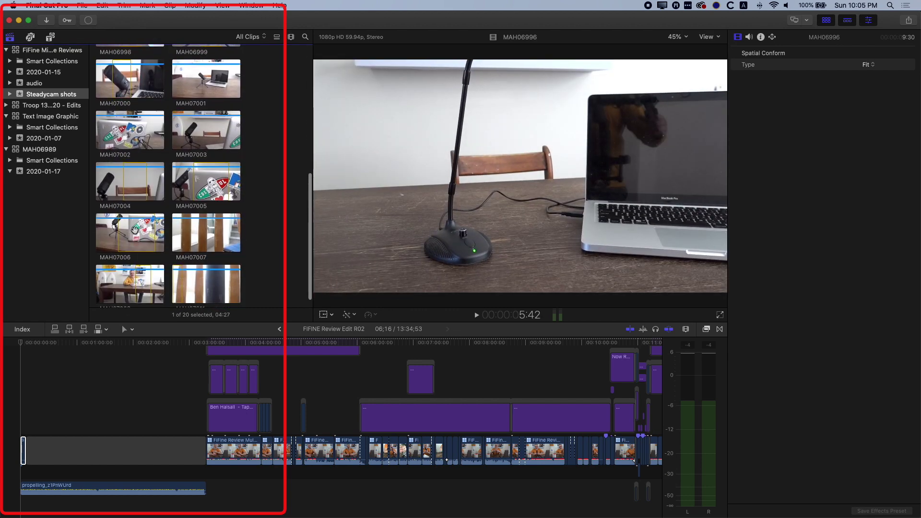
pyautogui.moveTo(134, 233); pyautogui.dragTo(29, 452)
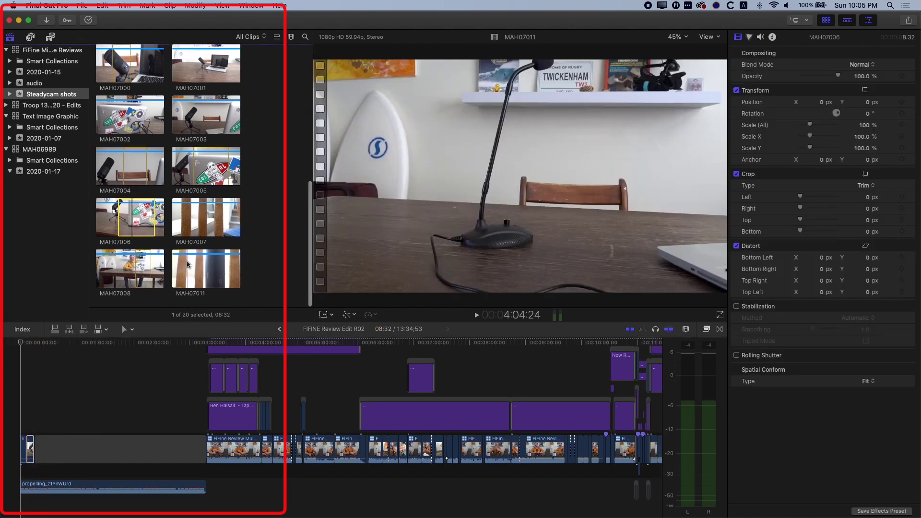
pyautogui.scroll(-1, 197, 223)
pyautogui.click(197, 223)
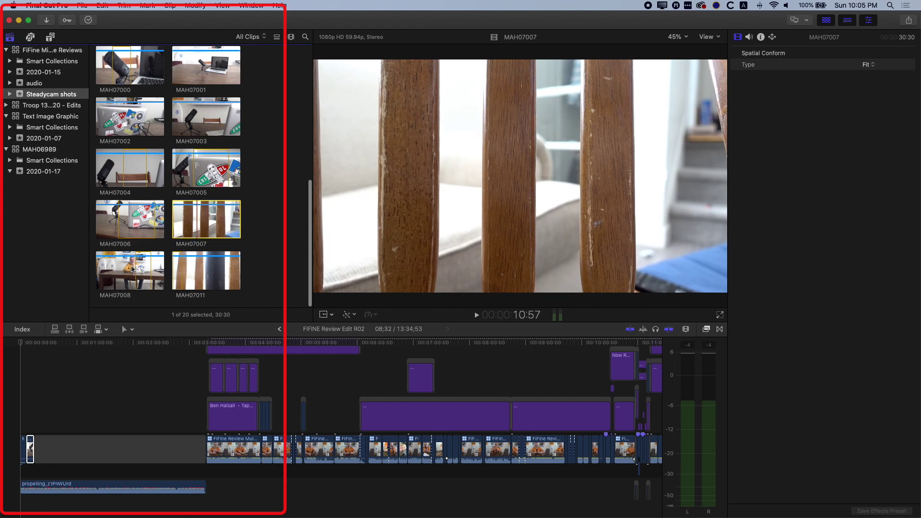
pyautogui.moveTo(132, 269); pyautogui.dragTo(36, 450)
pyautogui.keyDown('shift'); pyautogui.click(29, 446); pyautogui.keyUp('shift')
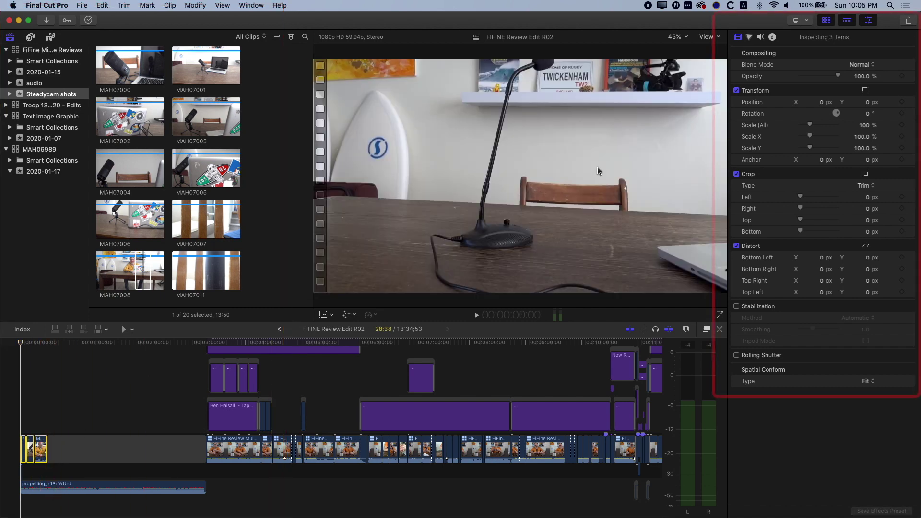
# Show the Audio inspector and select the first three Steadycam clips in the timeline
pyautogui.click(761, 36)
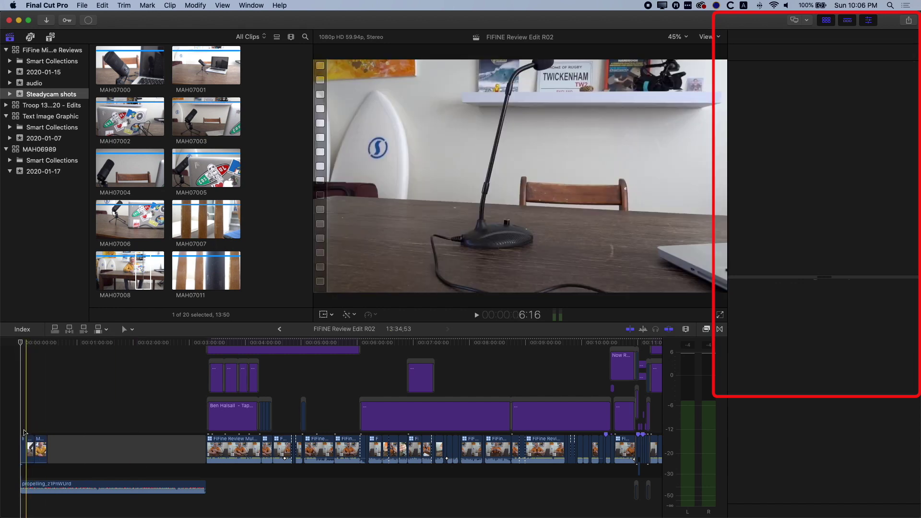
pyautogui.click(26, 445)
pyautogui.keyDown('shift'); pyautogui.click(39, 447); pyautogui.keyUp('shift')
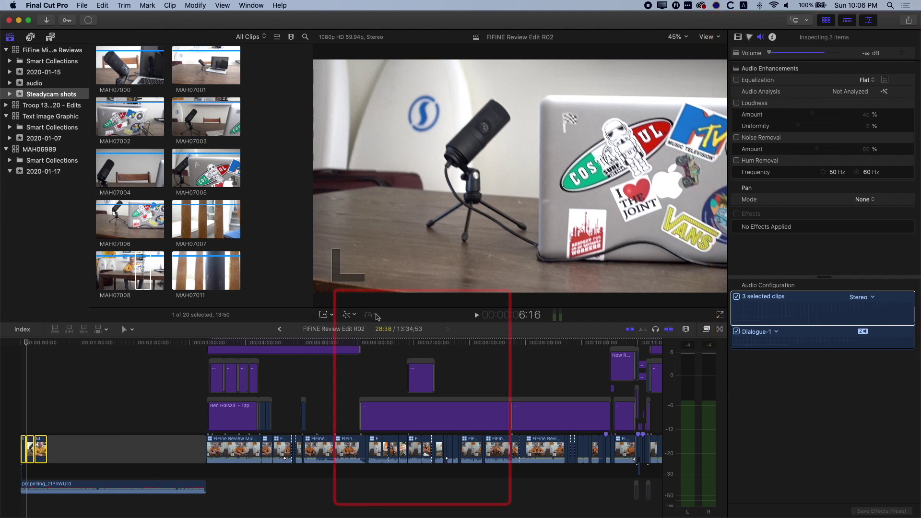
# Retime the three opening clips to Slow 50%, then select the gap after them
pyautogui.click(377, 316)
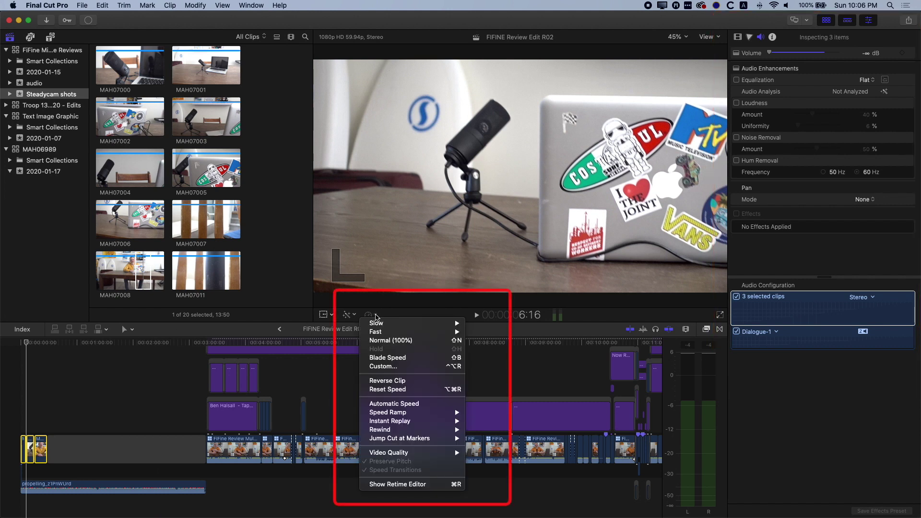
pyautogui.moveTo(379, 326)
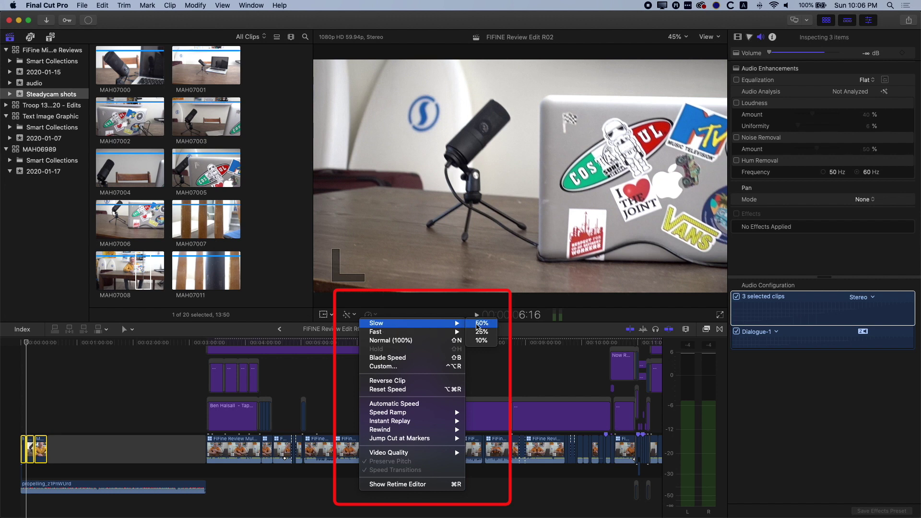
pyautogui.click(478, 325)
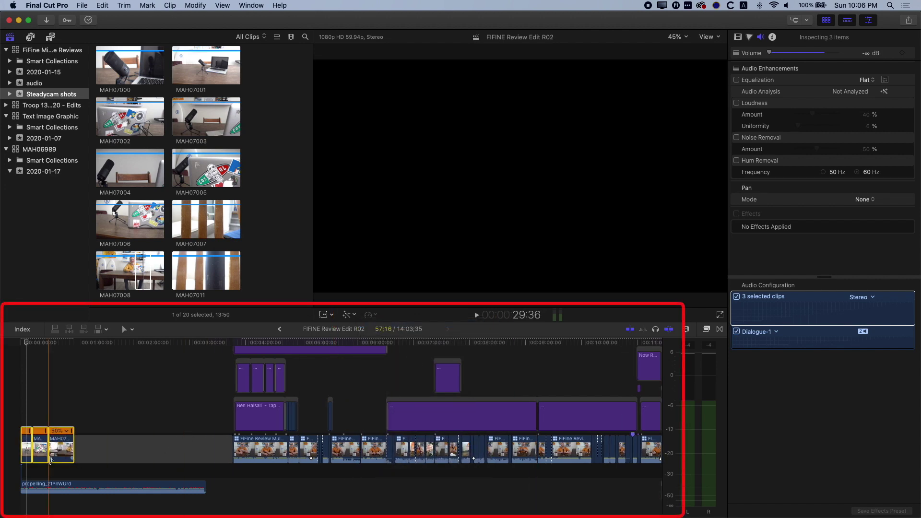
pyautogui.click(176, 451)
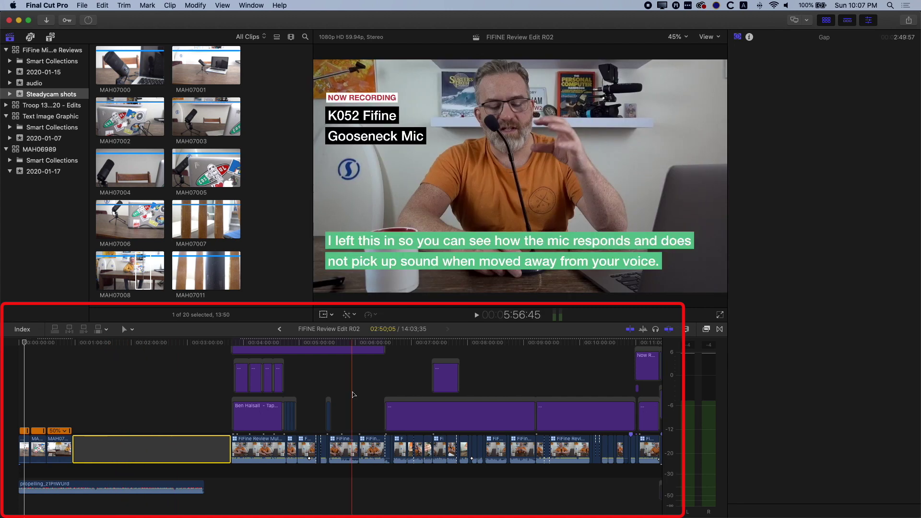
# Delete the Now Recording connected storyline and the next connected title clips
pyautogui.scroll(-2, 349, 394)
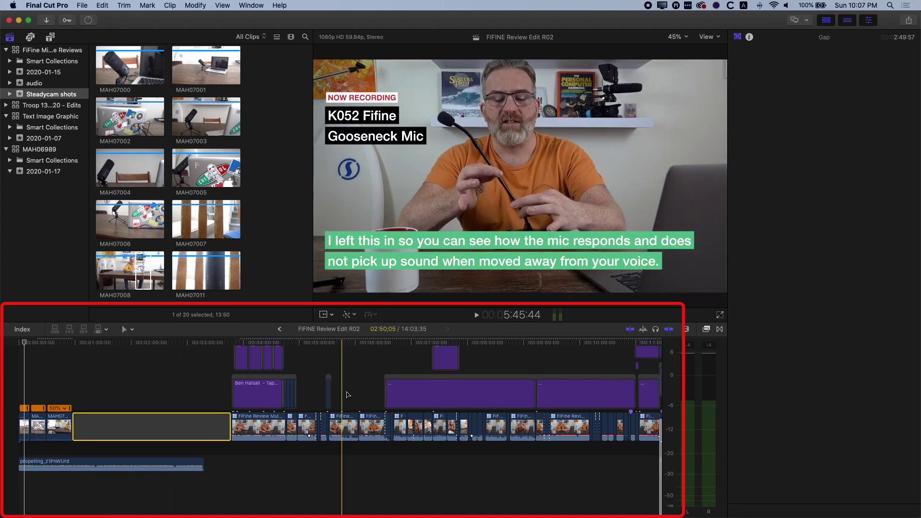
pyautogui.scroll(6, 348, 395)
pyautogui.click(309, 359)
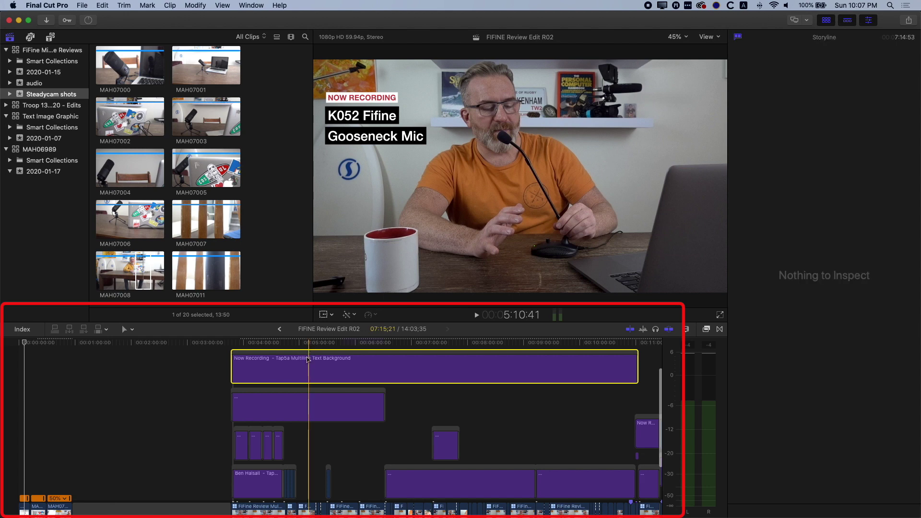
pyautogui.press('Delete')
pyautogui.click(331, 407)
pyautogui.press('Delete')
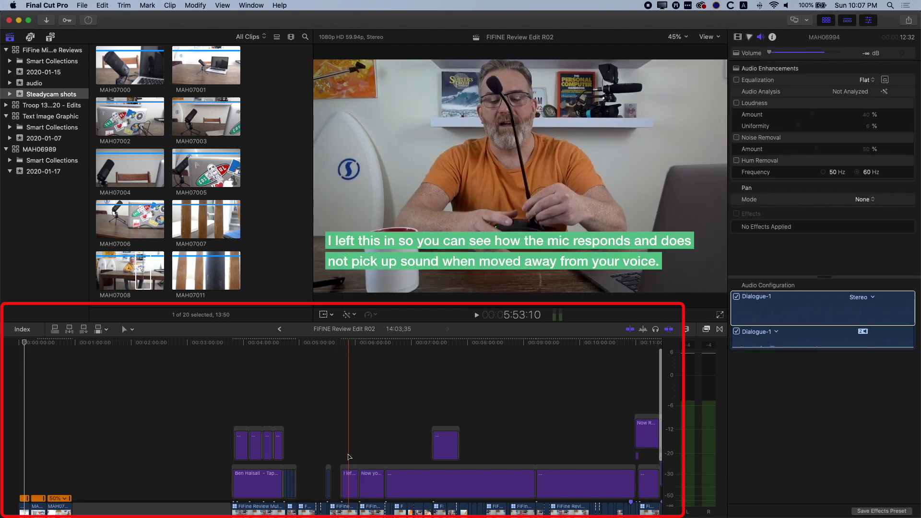
pyautogui.press('Delete')
# Delete the long purple clip and another connected title, then select the middle FiFine Review Multicam clip
pyautogui.click(403, 482)
pyautogui.press('Delete')
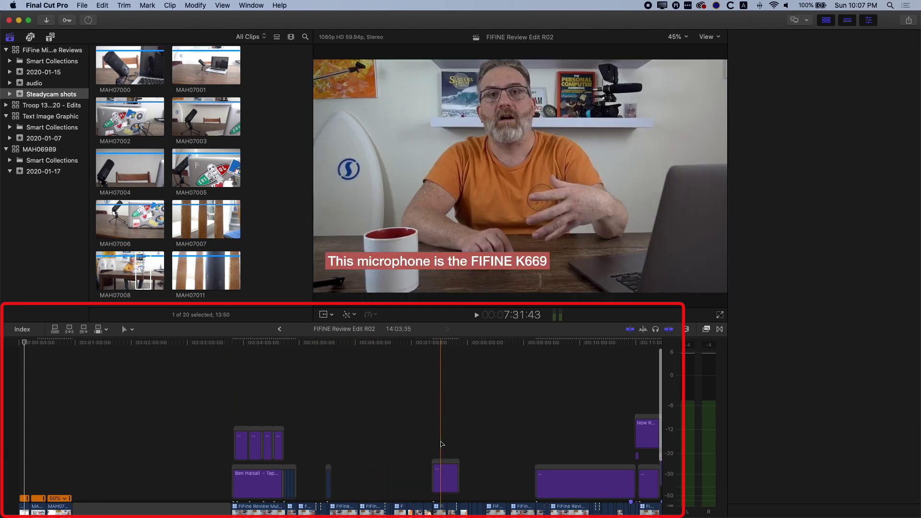
pyautogui.click(444, 471)
pyautogui.press('Delete')
pyautogui.scroll(-3, 421, 466)
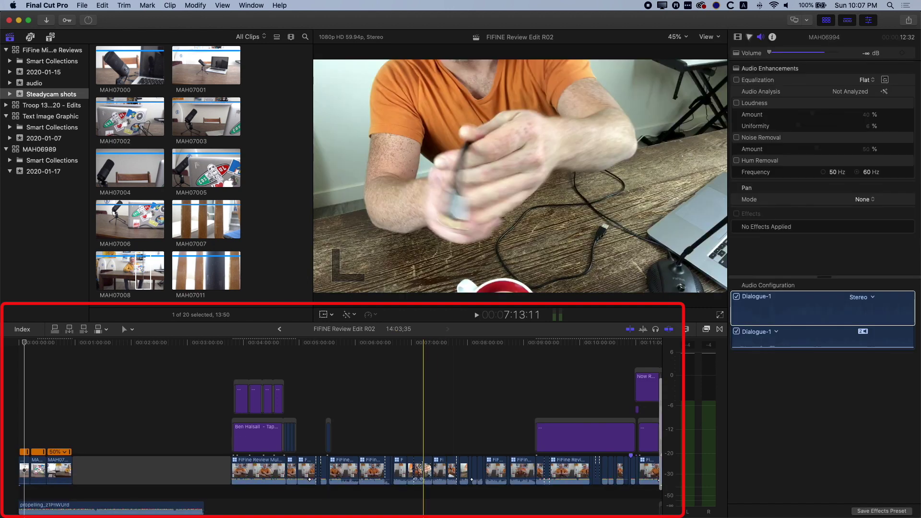
pyautogui.scroll(-3, 421, 466)
pyautogui.click(413, 463)
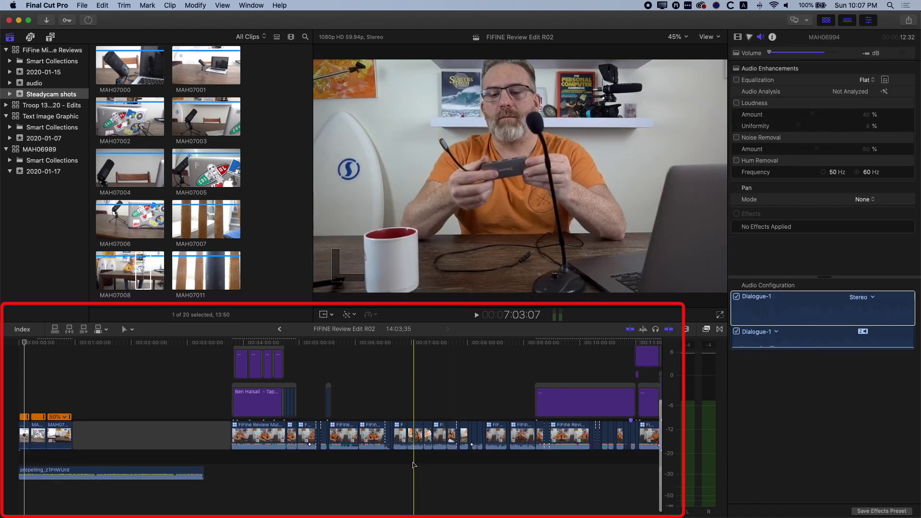
pyautogui.click(369, 448)
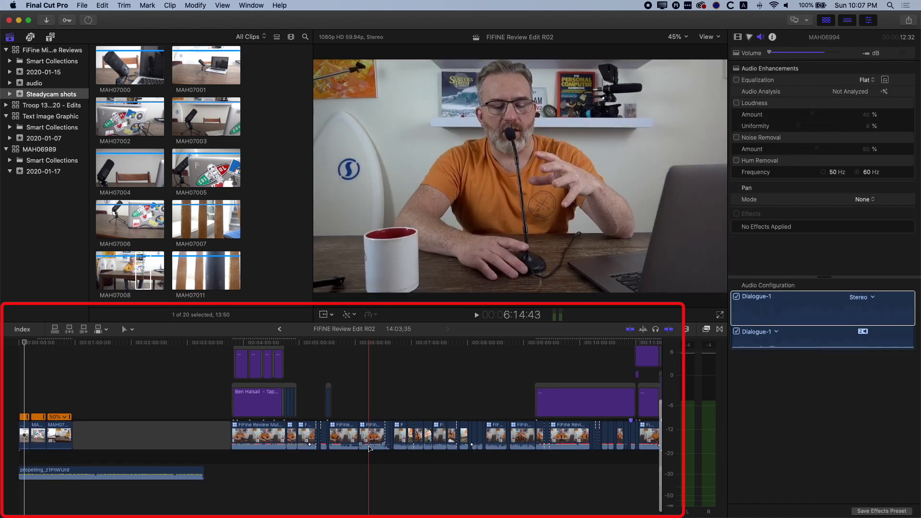
pyautogui.click(370, 448)
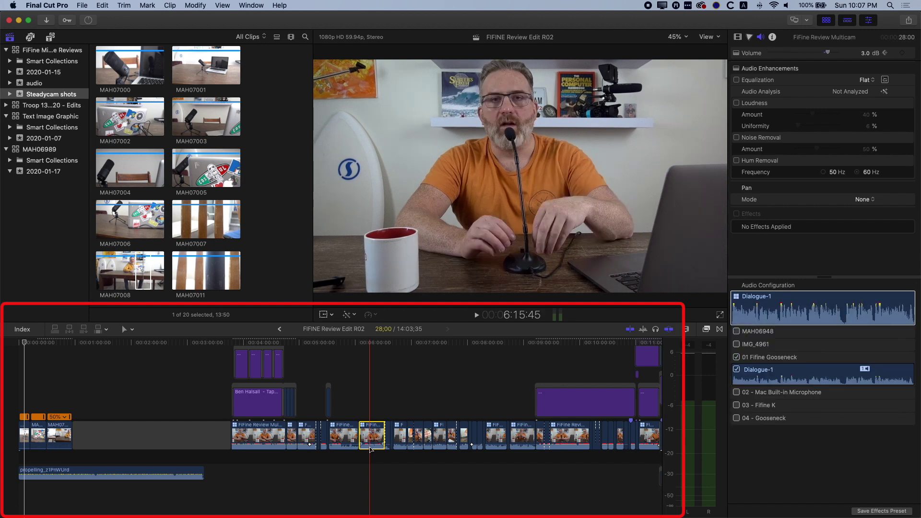
# Zoom in on the middle FiFine Review Multicam clip and detach its audio via Clip > Detach Audio
pyautogui.press('super+equal')
pyautogui.press('super+equal')
pyautogui.press('super+equal')
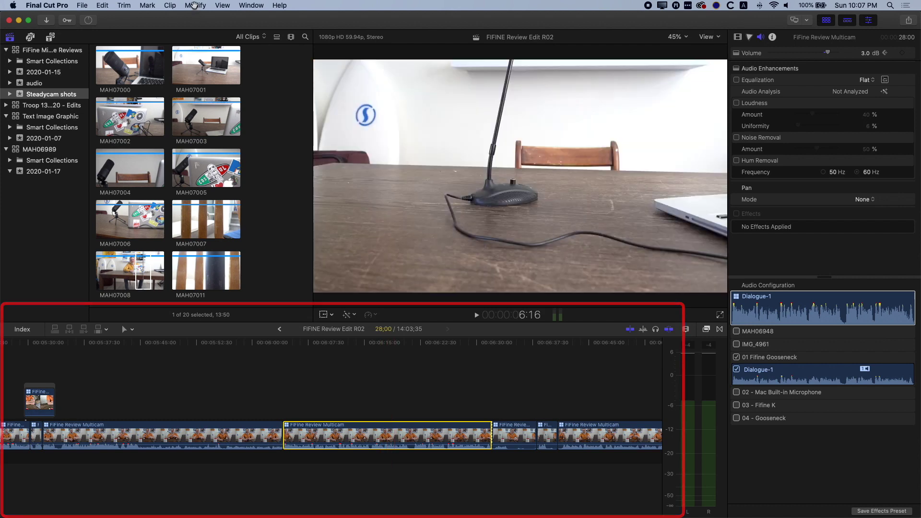
pyautogui.click(173, 5)
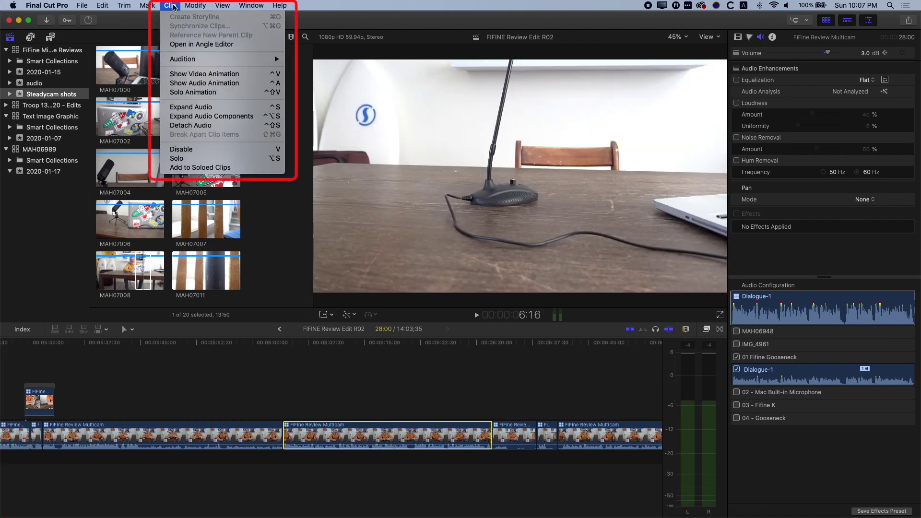
pyautogui.click(211, 116)
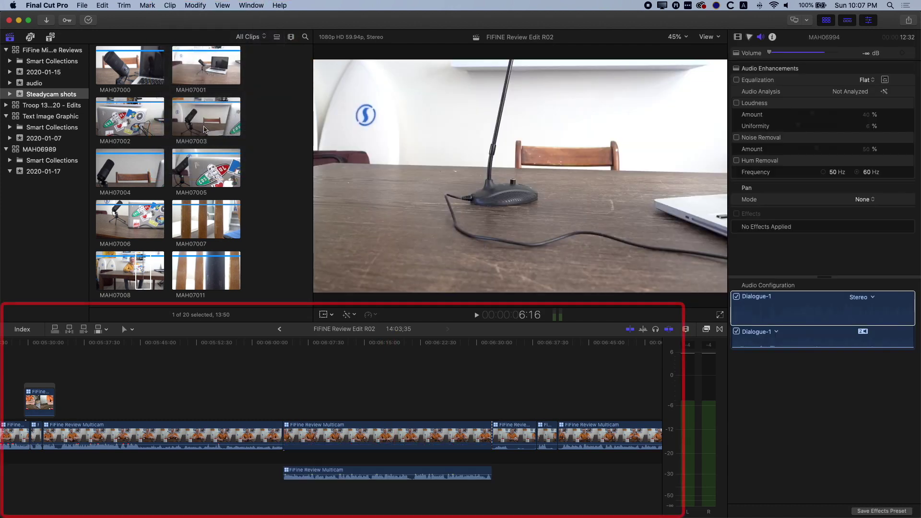
pyautogui.scroll(1, 348, 448)
pyautogui.click(348, 447)
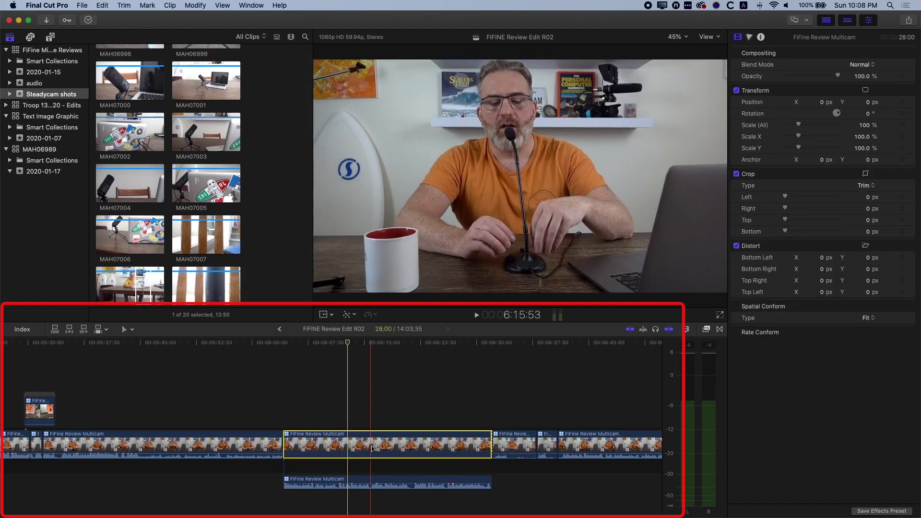
pyautogui.moveTo(338, 487); pyautogui.dragTo(380, 484)
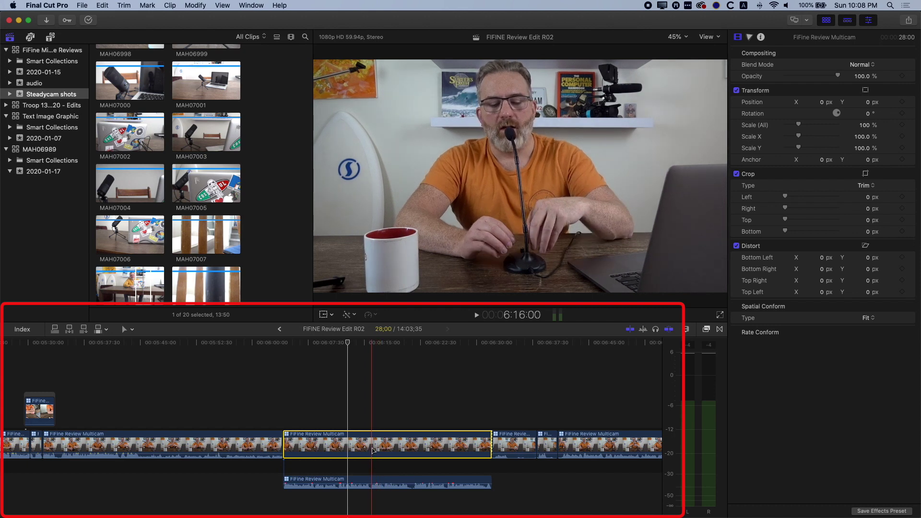
pyautogui.click(103, 5)
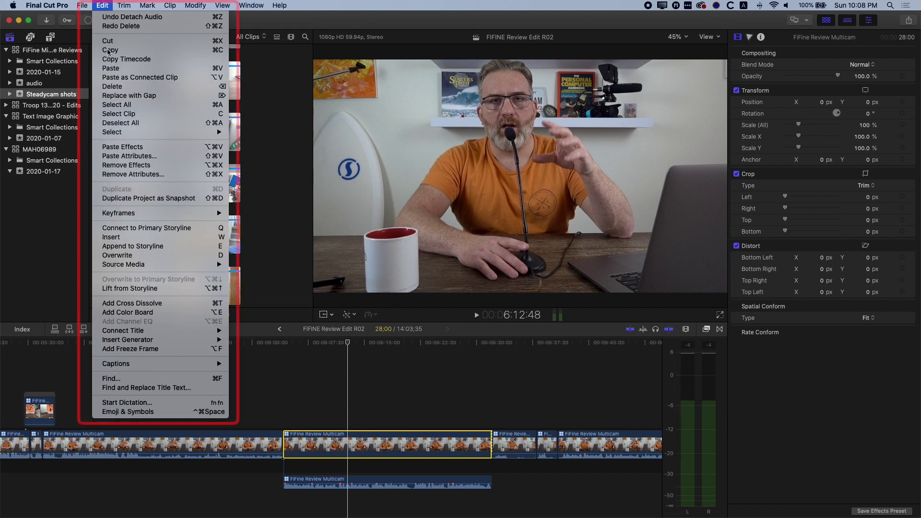
pyautogui.click(126, 289)
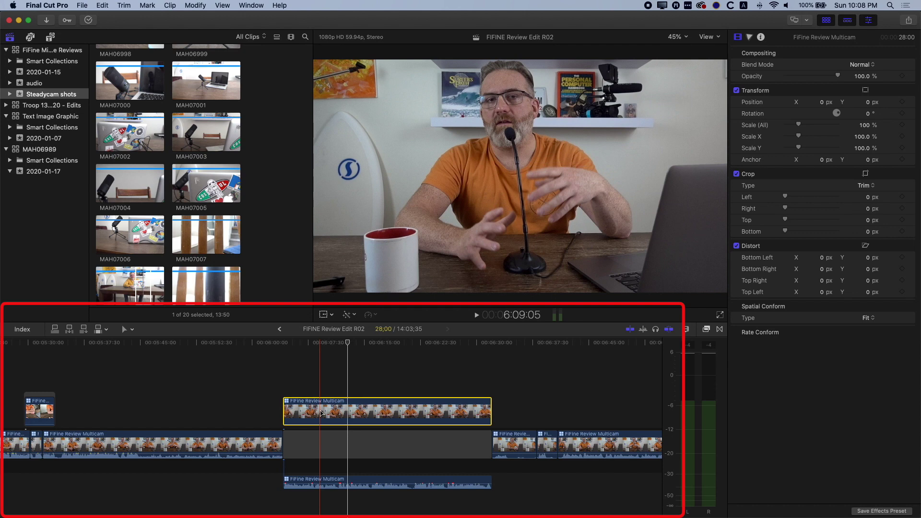
pyautogui.press('Delete')
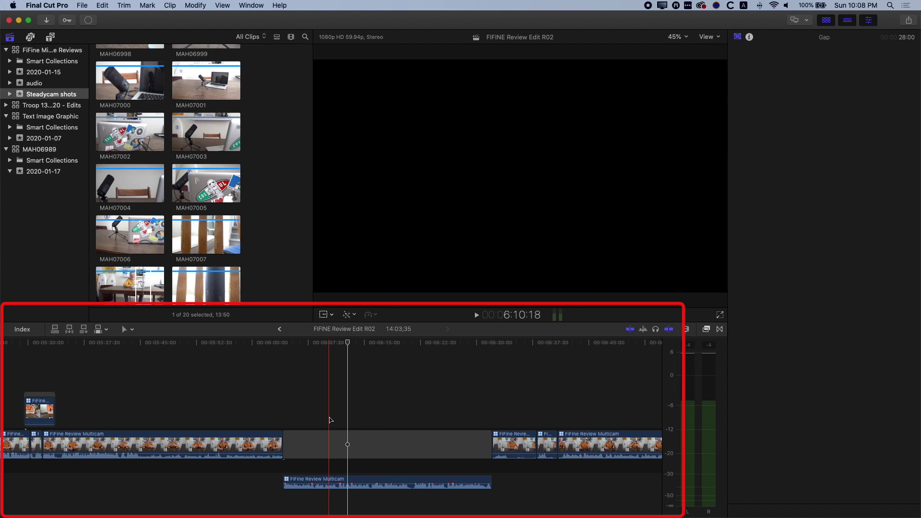
pyautogui.press('super+z')
pyautogui.press('alt+super+Down')
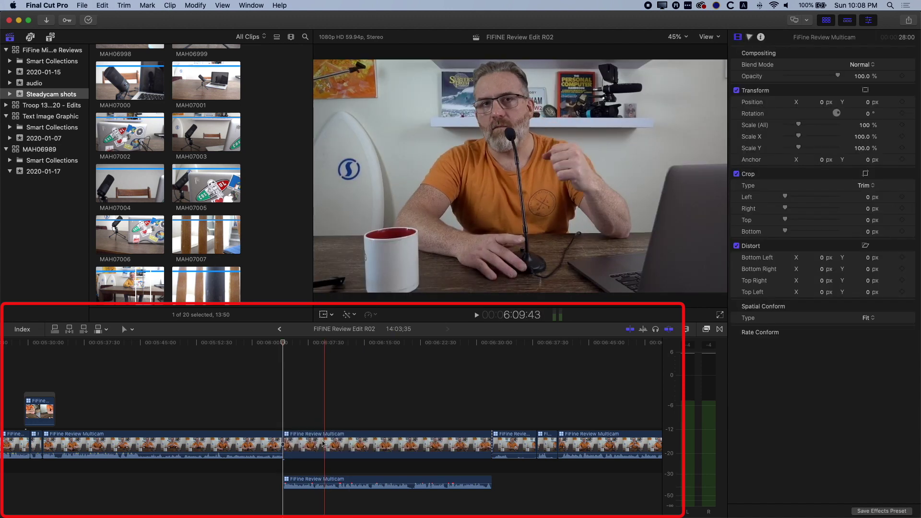
# Replace the middle FiFine Review Multicam clip with an equal-length gap and zoom out to the whole project
pyautogui.click(335, 445)
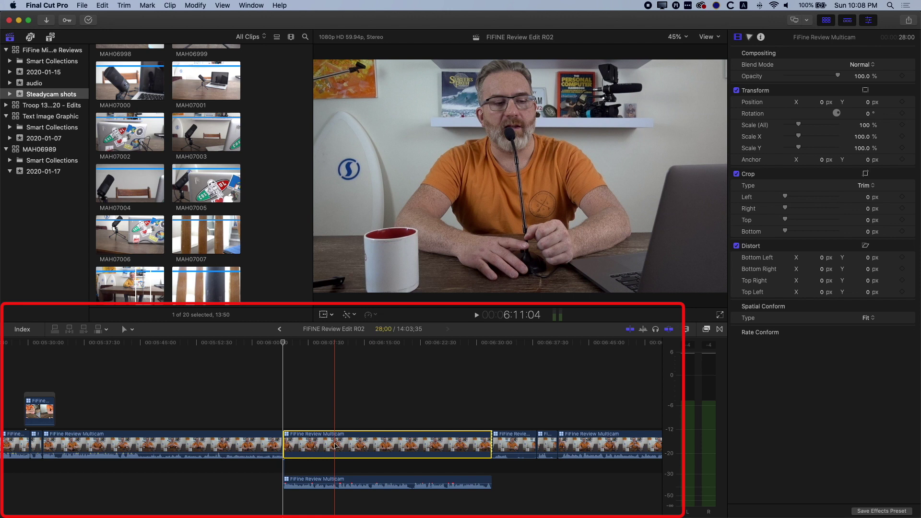
pyautogui.hotkey('shift', 'Delete')
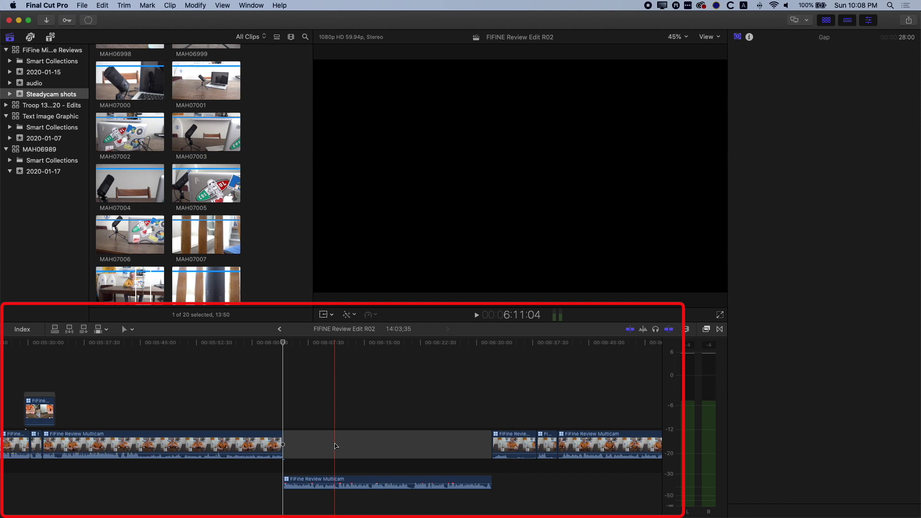
pyautogui.press('super+minus')
pyautogui.press('super+minus')
pyautogui.press('super+minus')
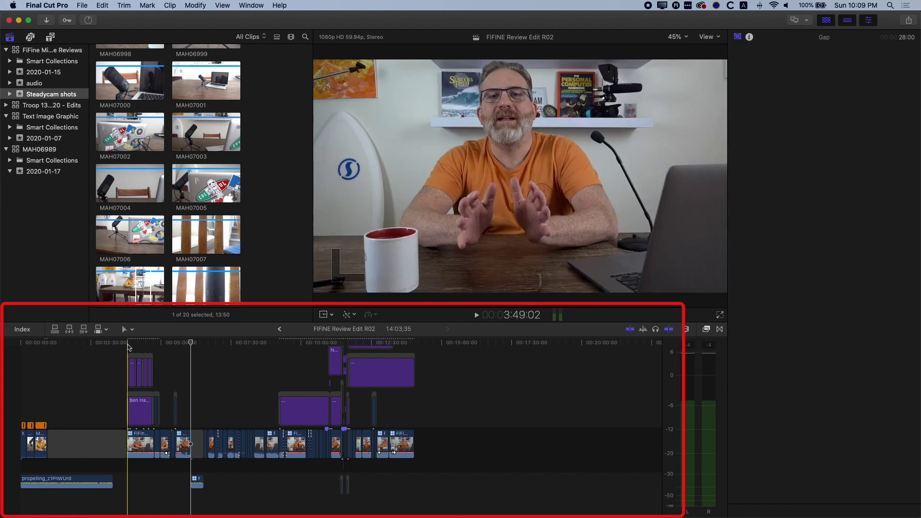
# Open the Tools pop-up menu above the timeline
pyautogui.click(126, 329)
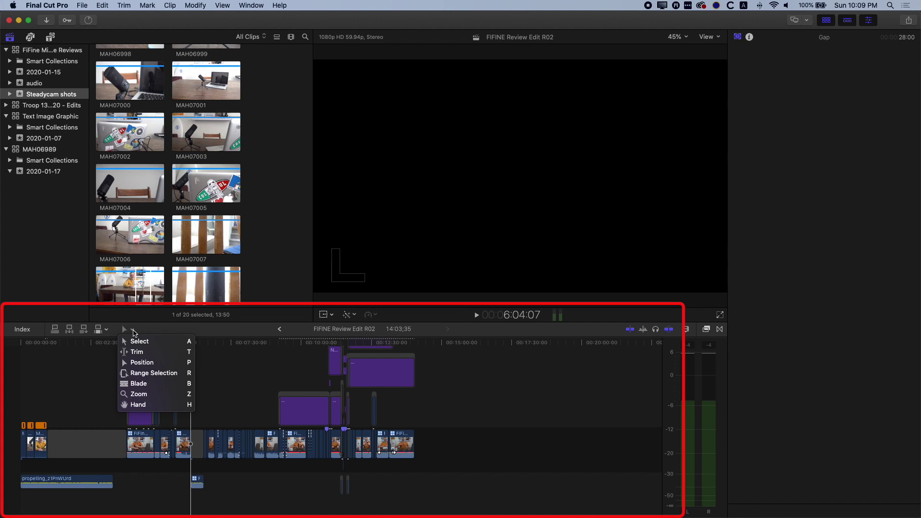
# Switch to the Position tool and place MAH07008 at the start of the storyline gap
pyautogui.click(135, 363)
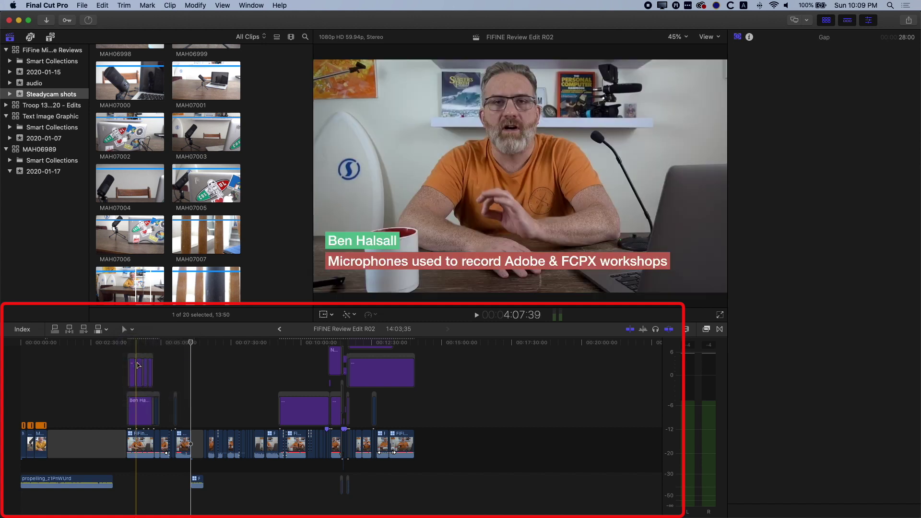
pyautogui.moveTo(144, 287); pyautogui.dragTo(195, 451)
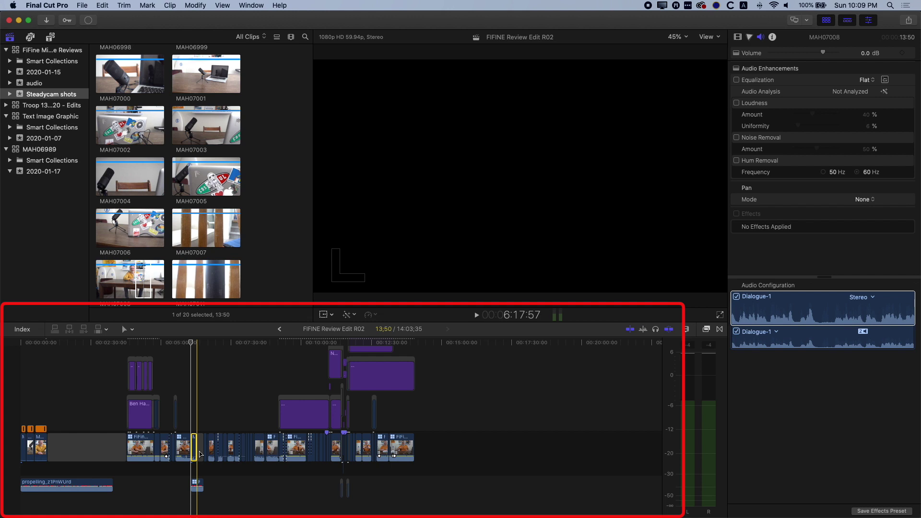
pyautogui.press('super+equal')
pyautogui.press('super+equal')
pyautogui.press('super+equal')
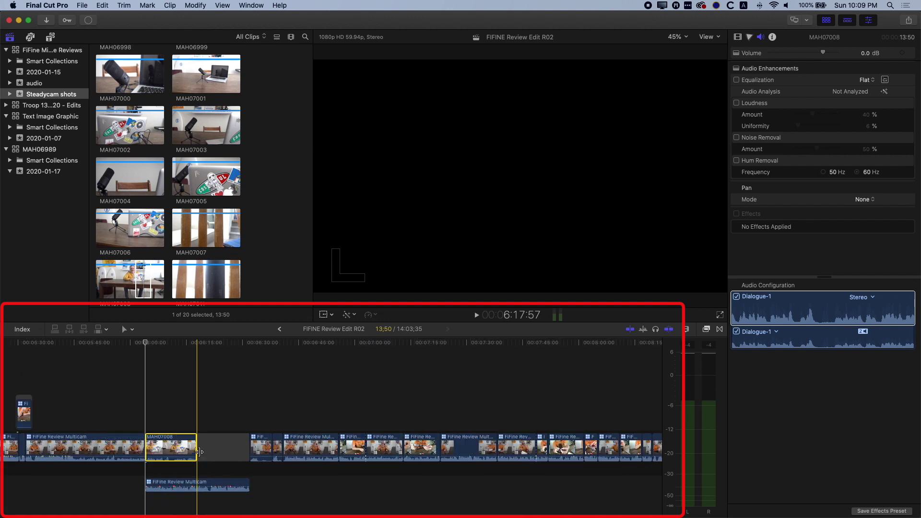